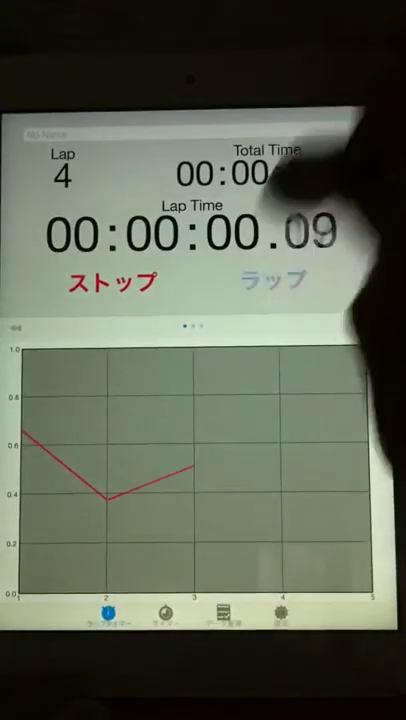
# Log laps with ラップ up to lap 34, then stop with ストップ at 16.2 seconds
pyautogui.click(273, 282)
pyautogui.click(273, 282)
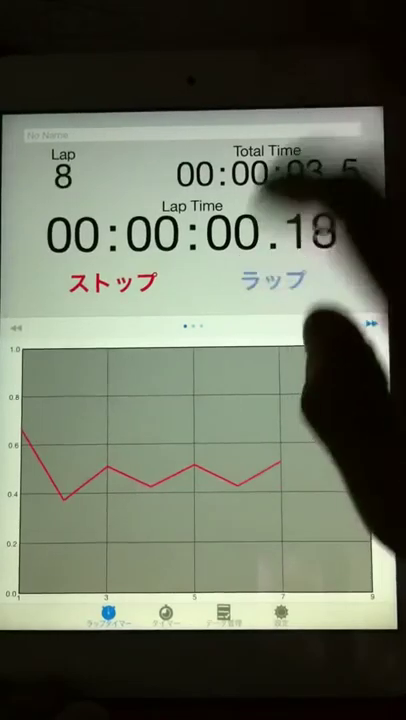
pyautogui.click(273, 282)
pyautogui.click(273, 282)
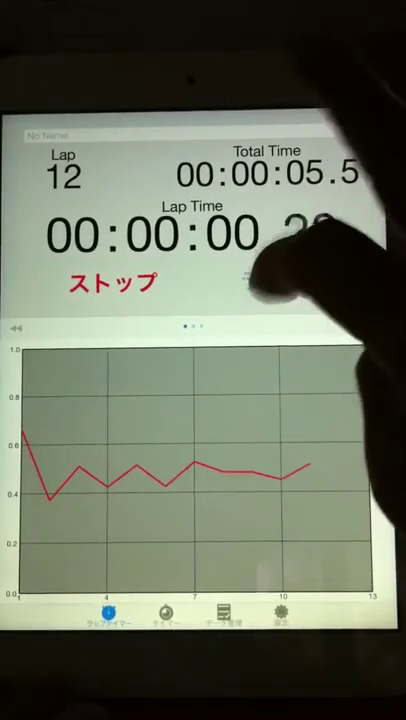
pyautogui.click(273, 282)
pyautogui.click(273, 282)
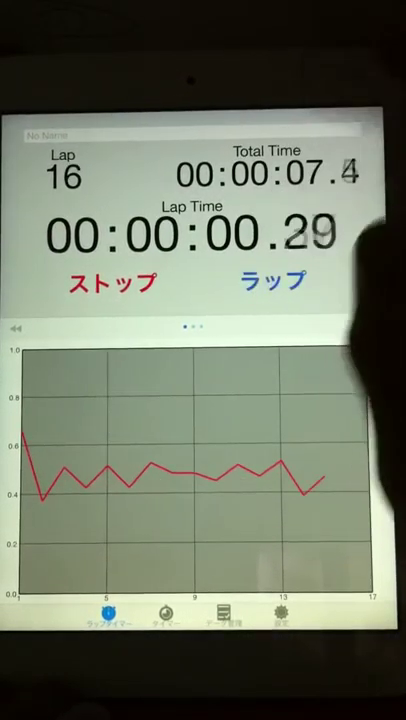
pyautogui.click(273, 282)
pyautogui.click(273, 282)
pyautogui.click(273, 282)
pyautogui.click(273, 282)
pyautogui.click(273, 282)
pyautogui.click(273, 282)
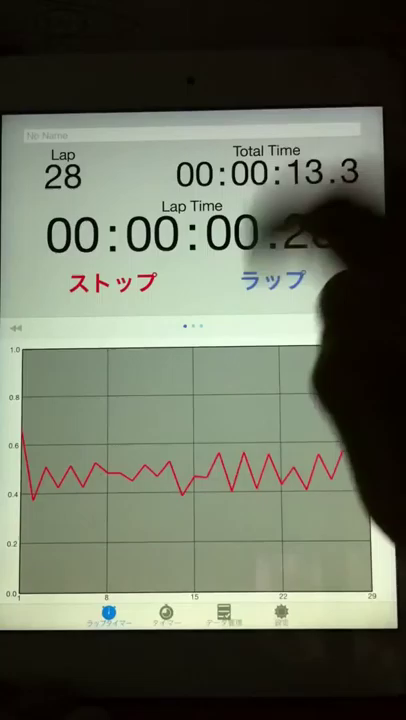
pyautogui.click(273, 282)
pyautogui.click(273, 282)
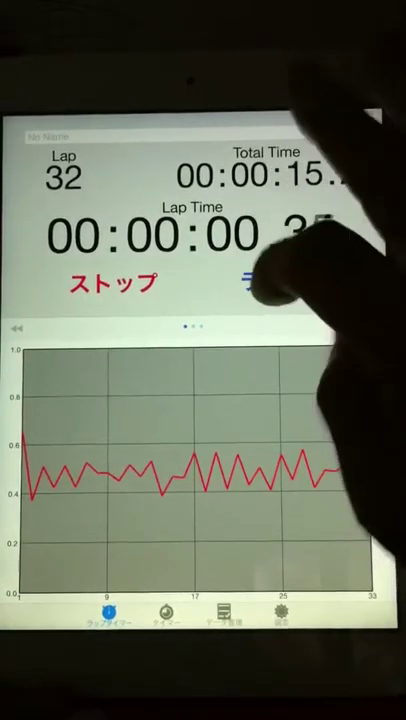
pyautogui.click(273, 282)
pyautogui.click(112, 282)
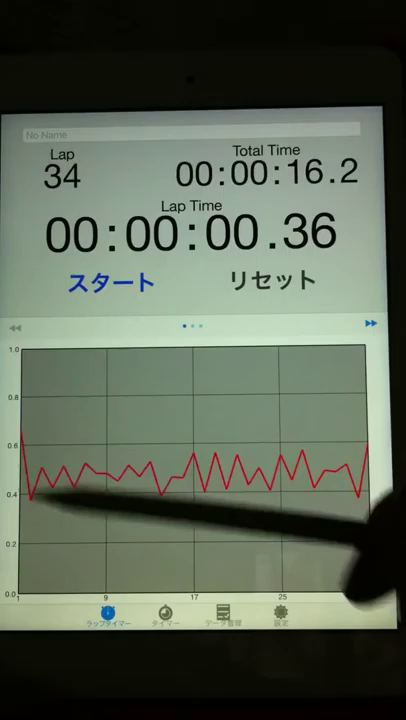
# Reveal the lap list to review laps 11 through 1, then return to the full-width graph
pyautogui.moveTo(360, 450); pyautogui.dragTo(150, 450)
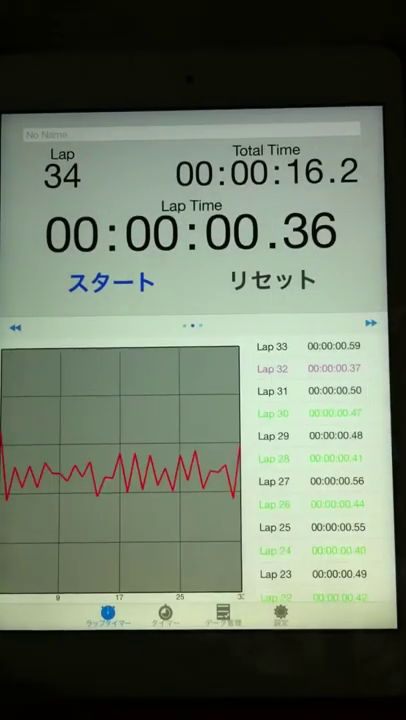
pyautogui.scroll(-5, 310, 470)
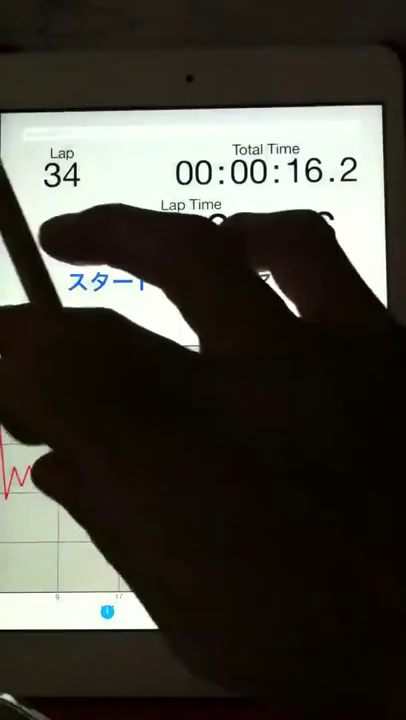
pyautogui.moveTo(80, 450); pyautogui.dragTo(300, 450)
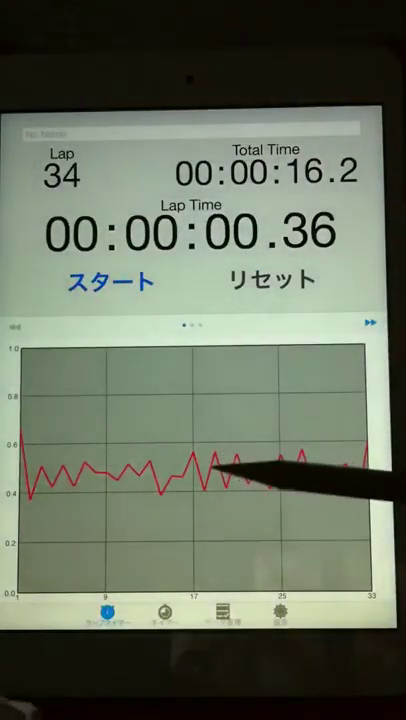